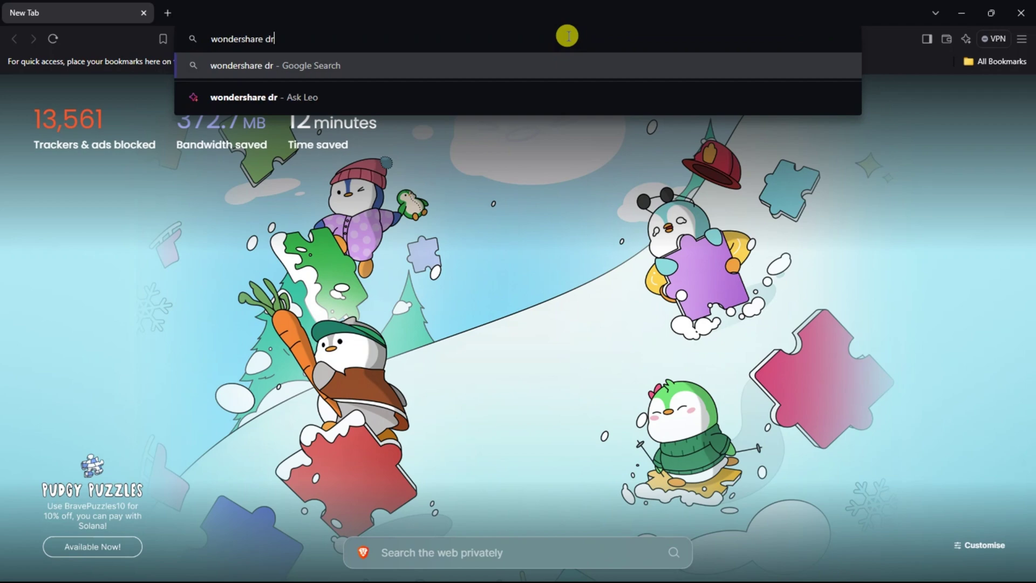
Download drfone_setup_full3360.exe from the Dr.Fone site into Downloads and open its folder
{"action": "key", "text": "Return"}
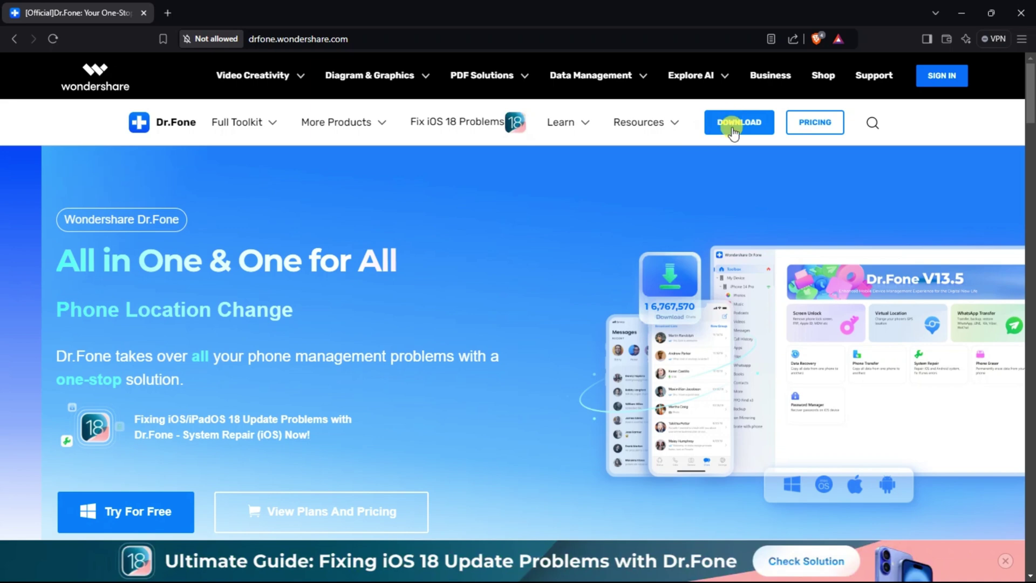
{"action": "left_click", "coordinate": [732, 128]}
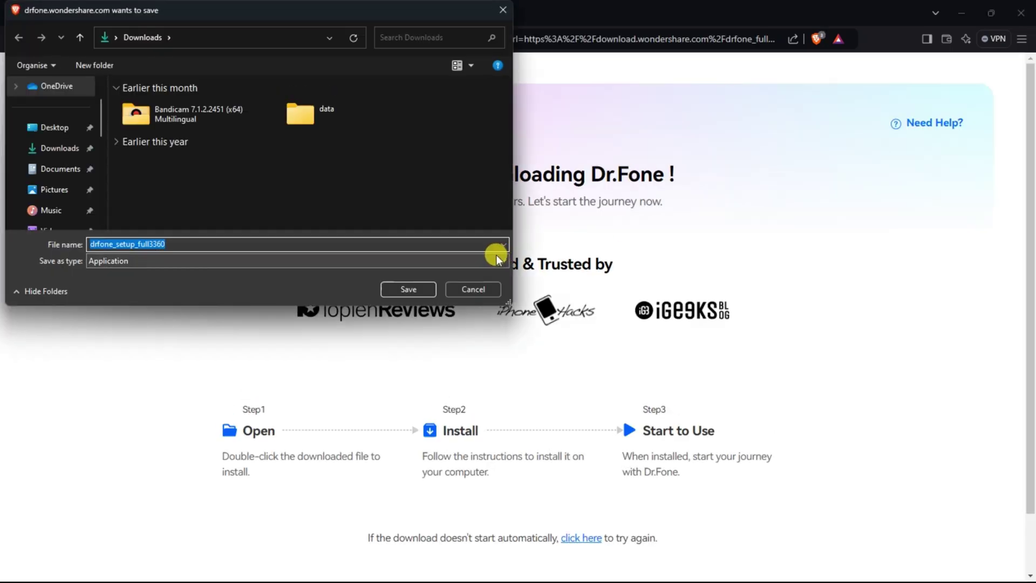
{"action": "left_click", "coordinate": [52, 143]}
{"action": "left_click", "coordinate": [406, 290]}
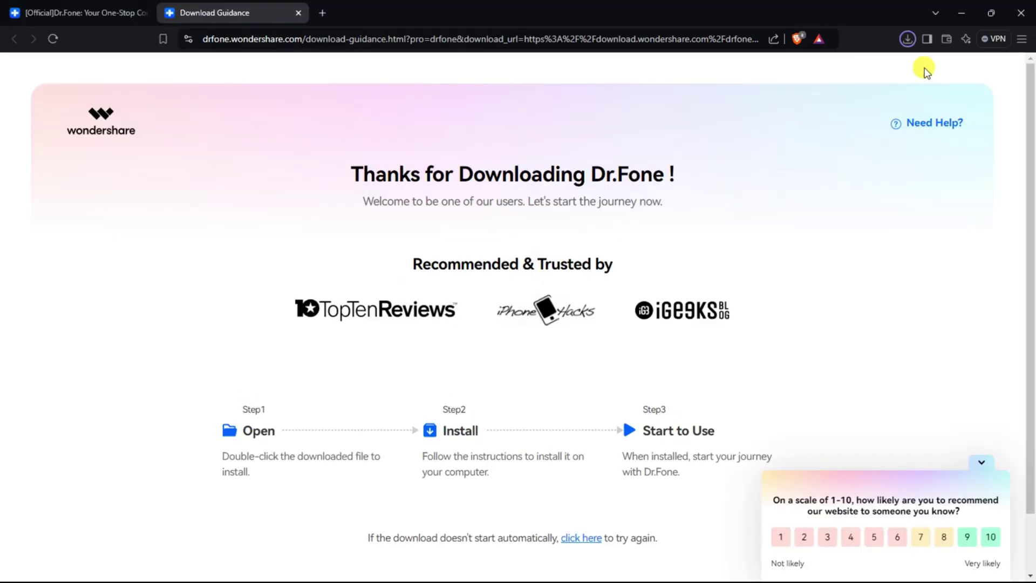
{"action": "left_click", "coordinate": [905, 41]}
{"action": "left_click", "coordinate": [870, 96]}
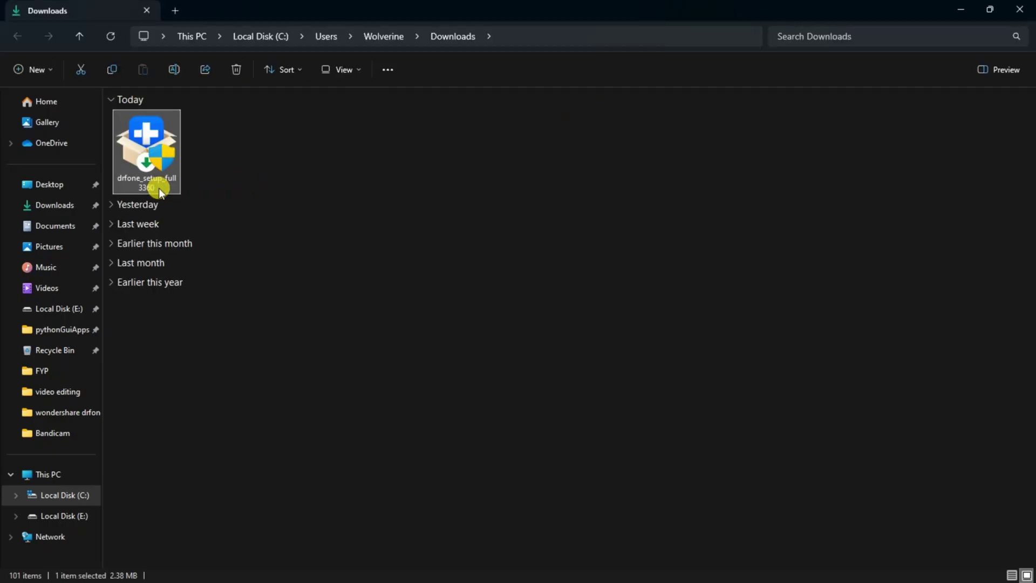
Run drfone_setup_full3360 from Downloads, install Dr.Fone via Start Now, and bring up the Wondershare ID login
{"action": "right_click", "coordinate": [158, 188]}
{"action": "left_click", "coordinate": [214, 200]}
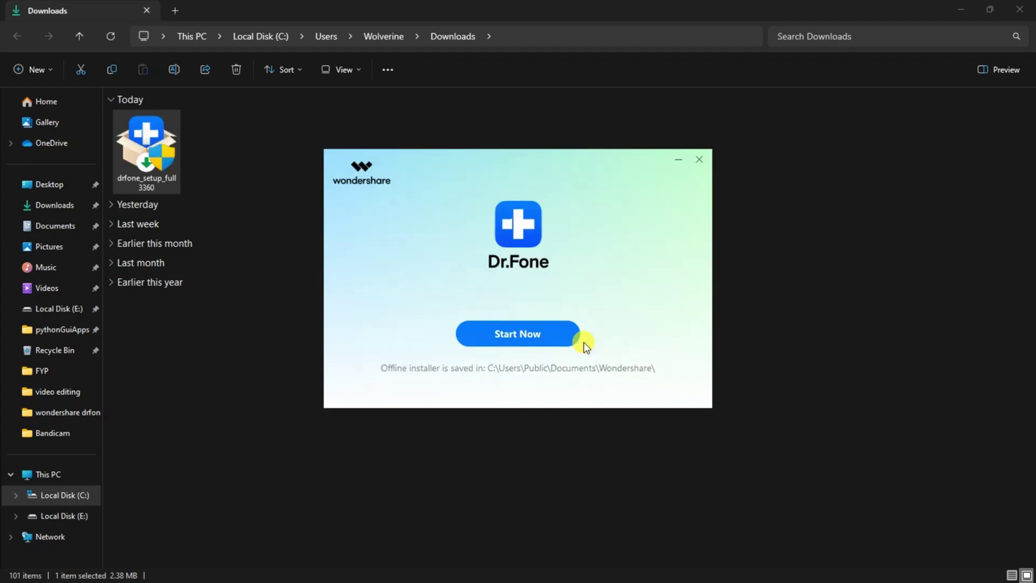
{"action": "left_click", "coordinate": [532, 333]}
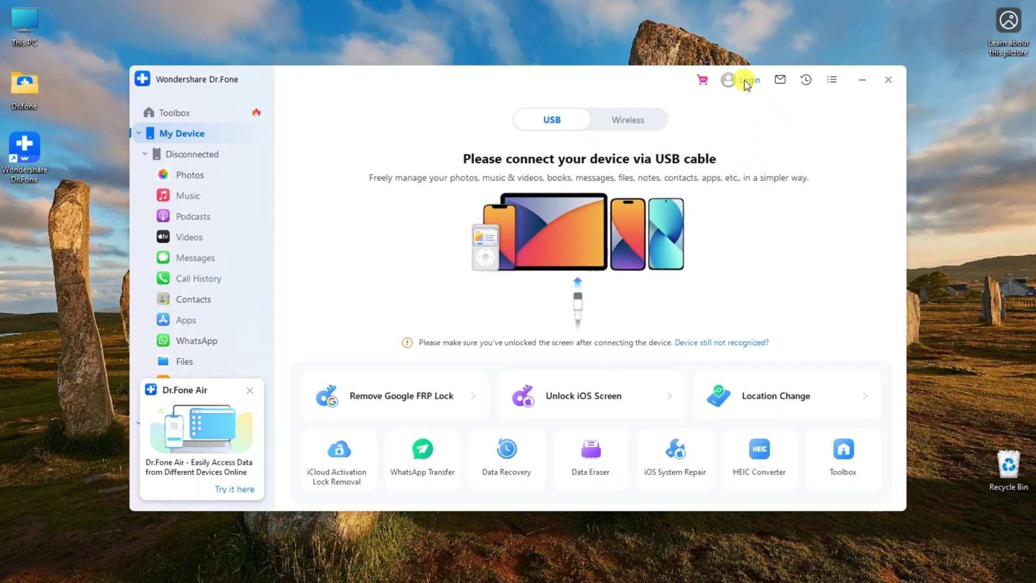
{"action": "left_click", "coordinate": [744, 80]}
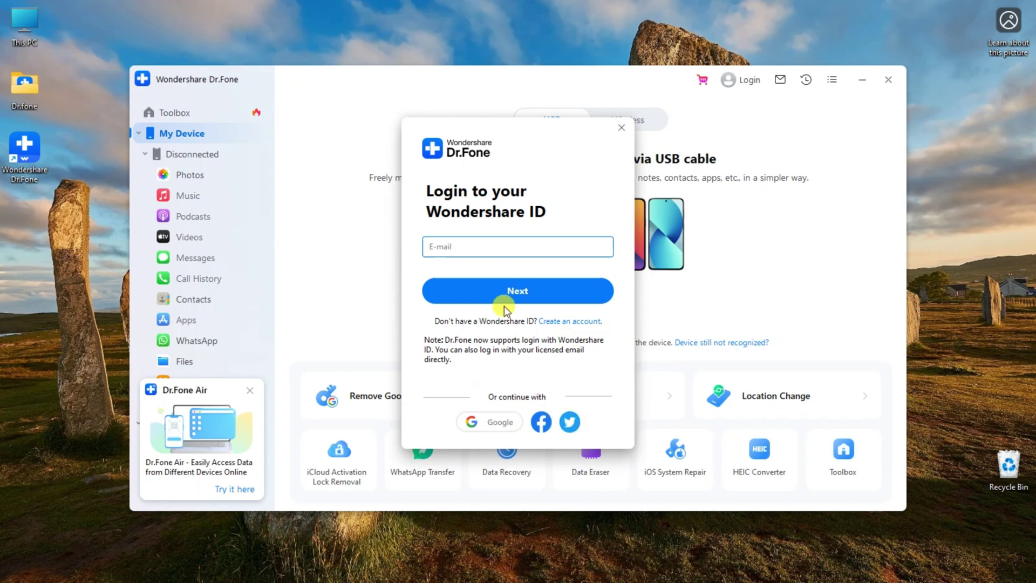
Log in to the Wondershare ID prompt with the account e-mail and password
{"action": "key", "text": "ctrl+v"}
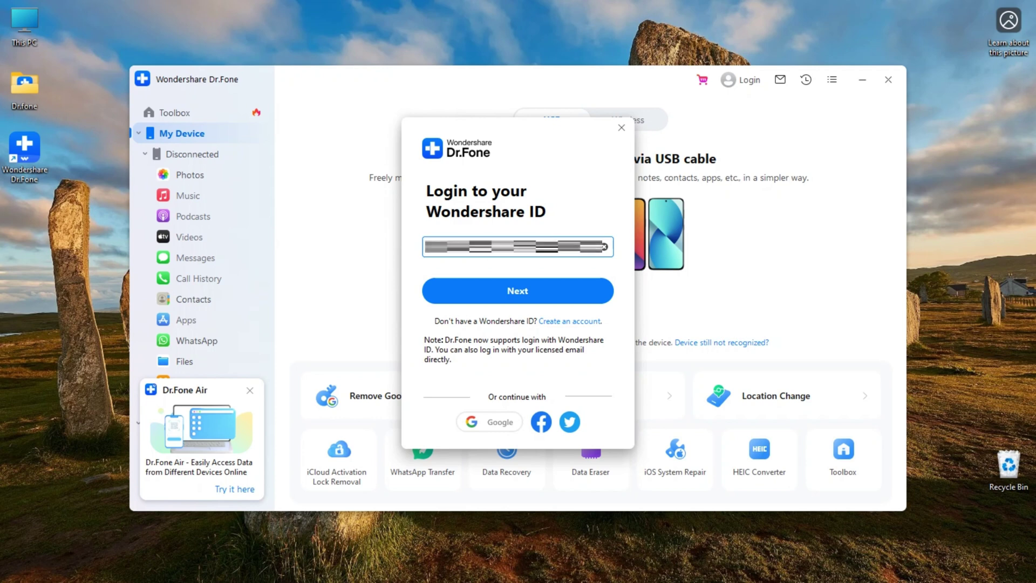
{"action": "left_click", "coordinate": [533, 281]}
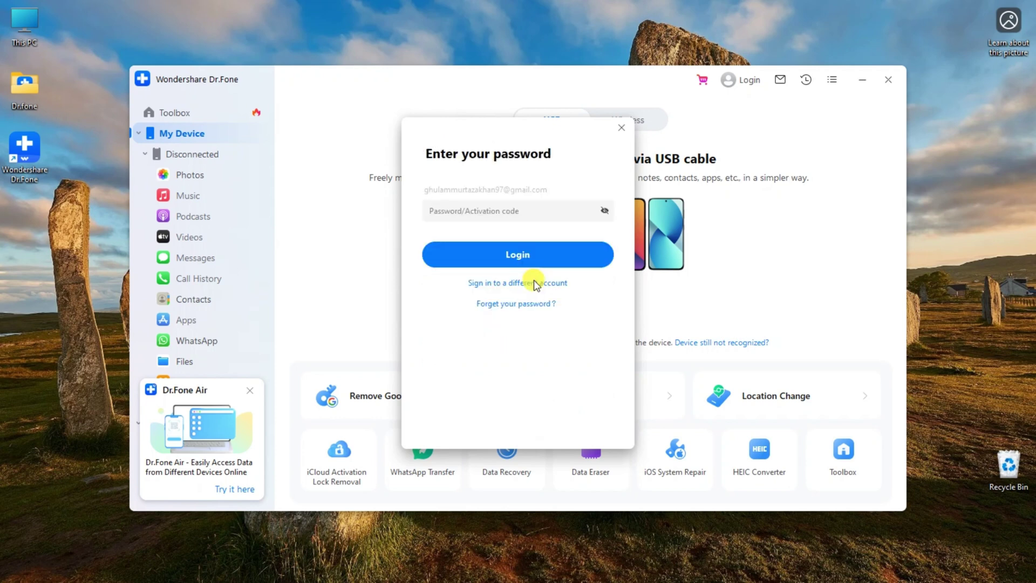
{"action": "left_click", "coordinate": [505, 215]}
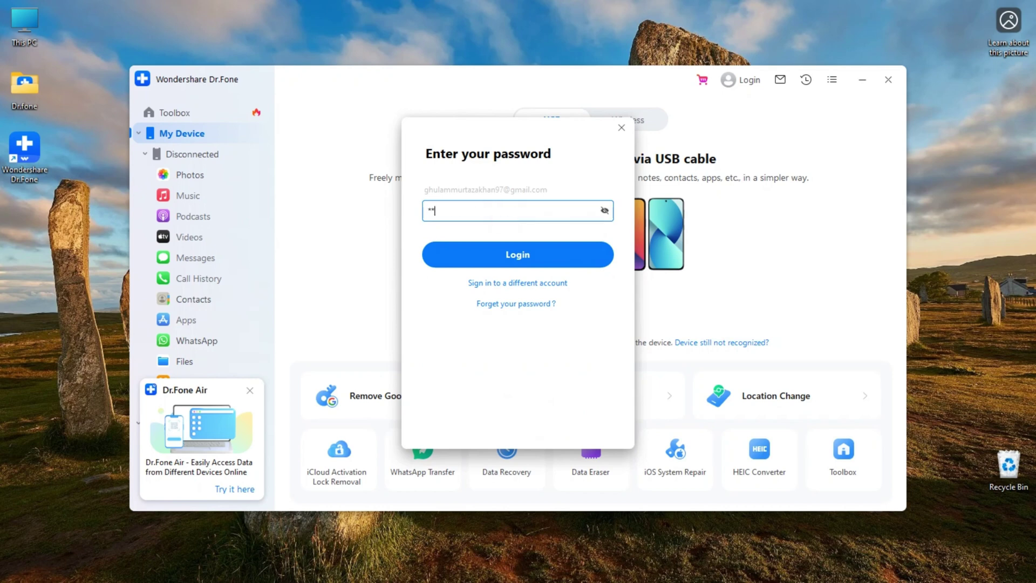
{"action": "left_click", "coordinate": [572, 246]}
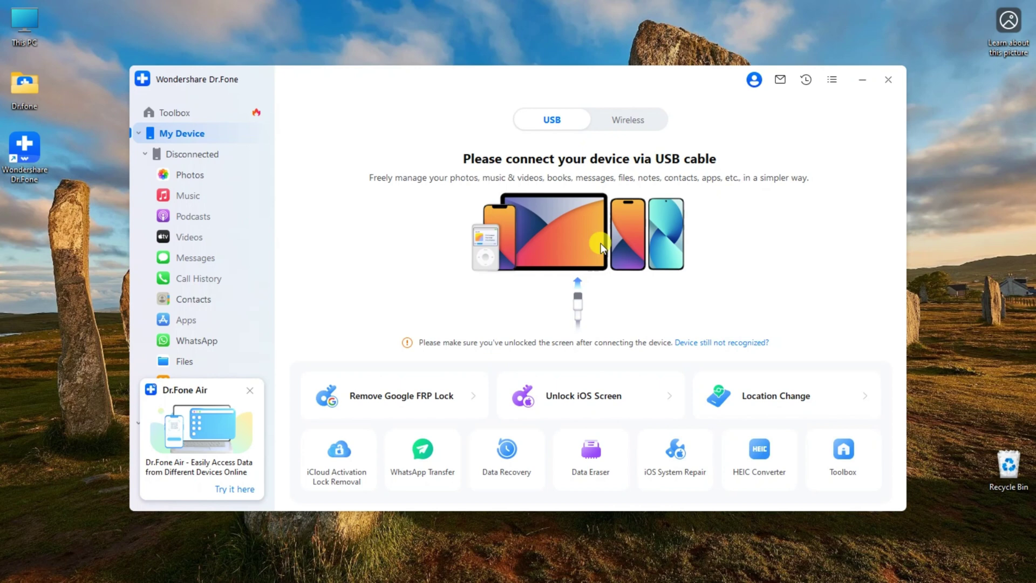
Dismiss the Dr.Fone Air card and launch WhatsApp Transfer from the Toolbox
{"action": "left_click", "coordinate": [248, 392]}
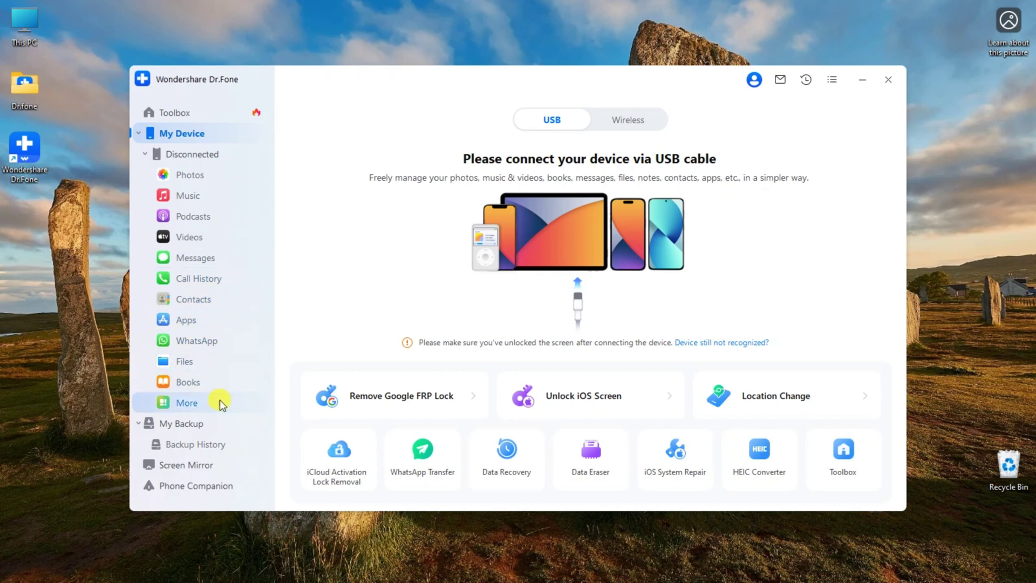
{"action": "left_click", "coordinate": [173, 113]}
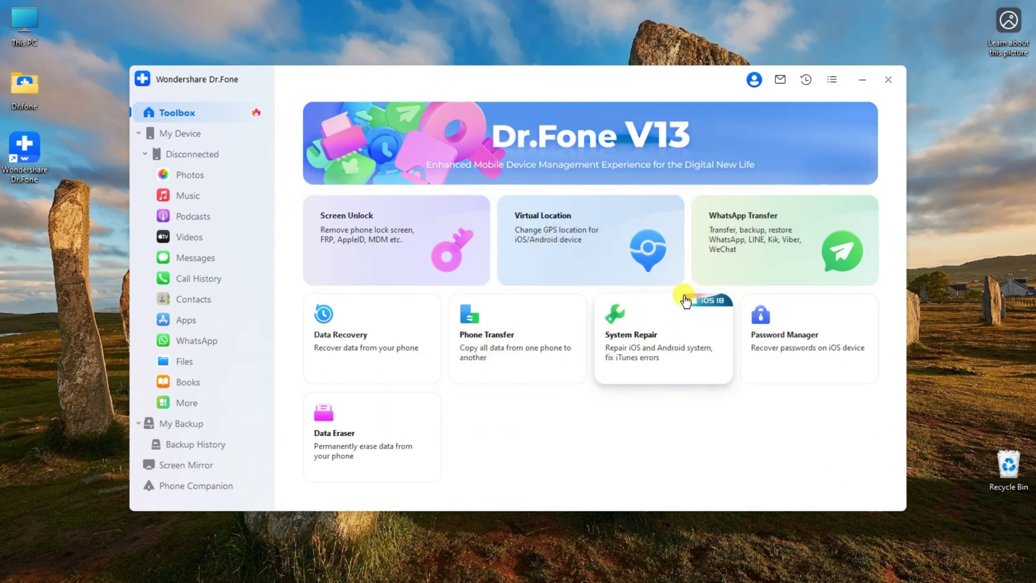
{"action": "mouse_move", "coordinate": [773, 237]}
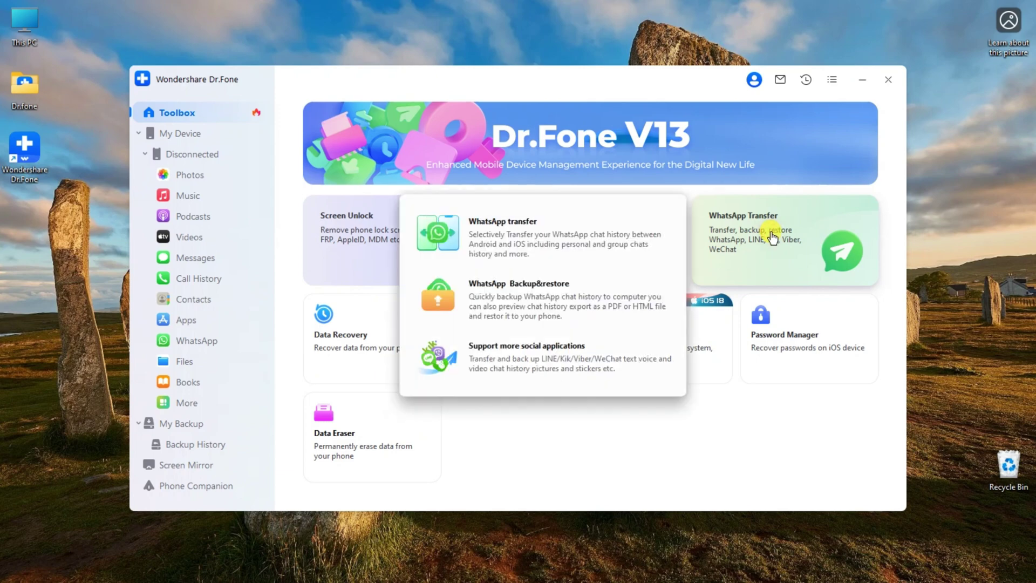
{"action": "left_click", "coordinate": [773, 238]}
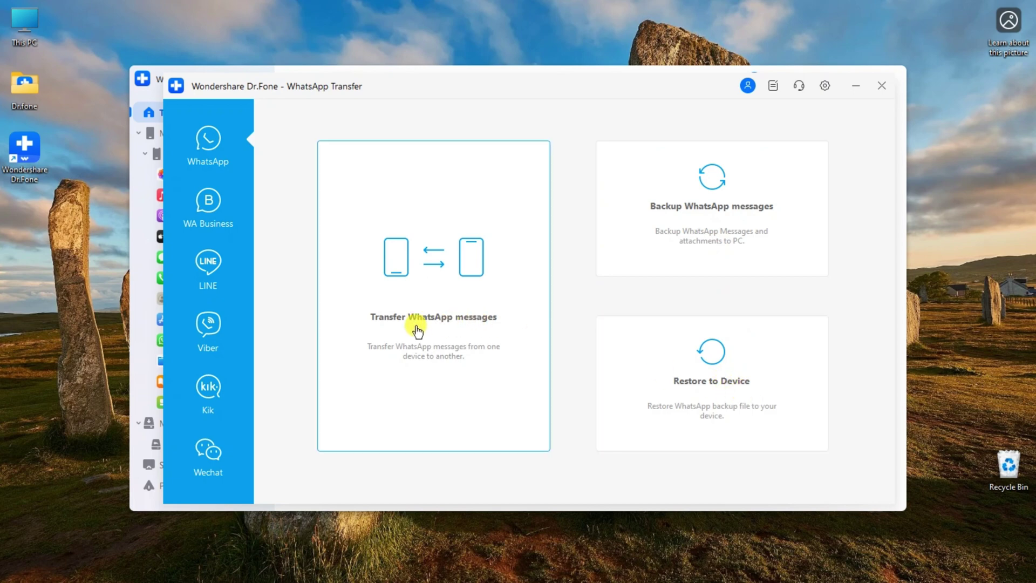
Choose WA Business and start transferring messages from the Sony E5563 to the iPhone 11 Pro Max
{"action": "left_click", "coordinate": [211, 222]}
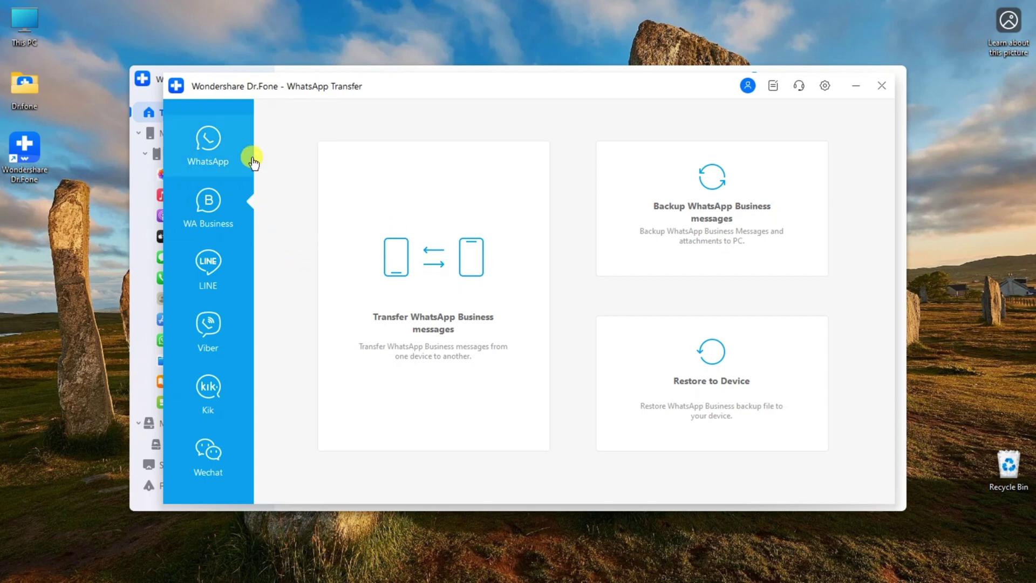
{"action": "left_click", "coordinate": [440, 335]}
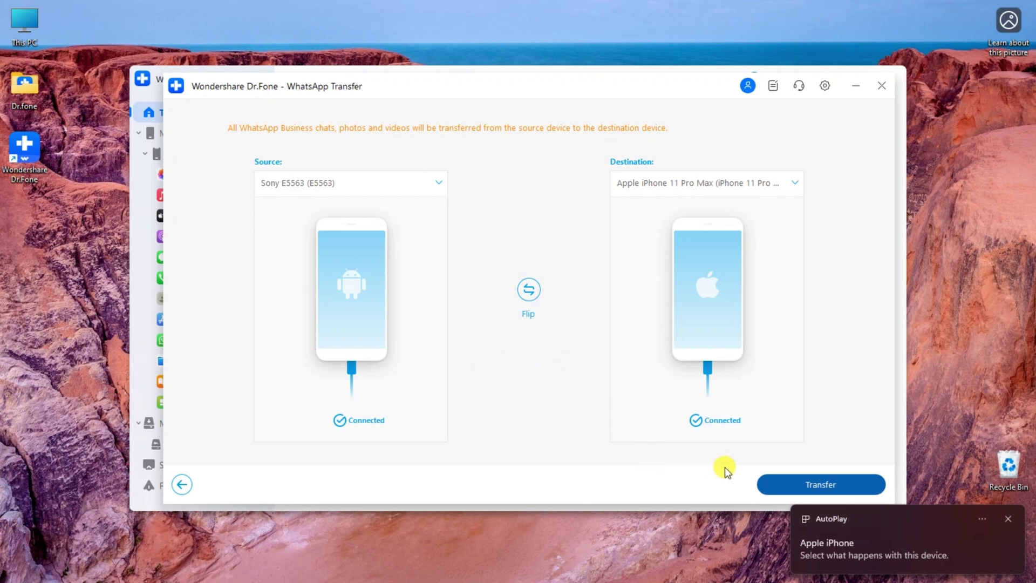
Transfer the WhatsApp Business chats keeping existing iPhone data, confirm login, and retry the restore
{"action": "left_click", "coordinate": [790, 483]}
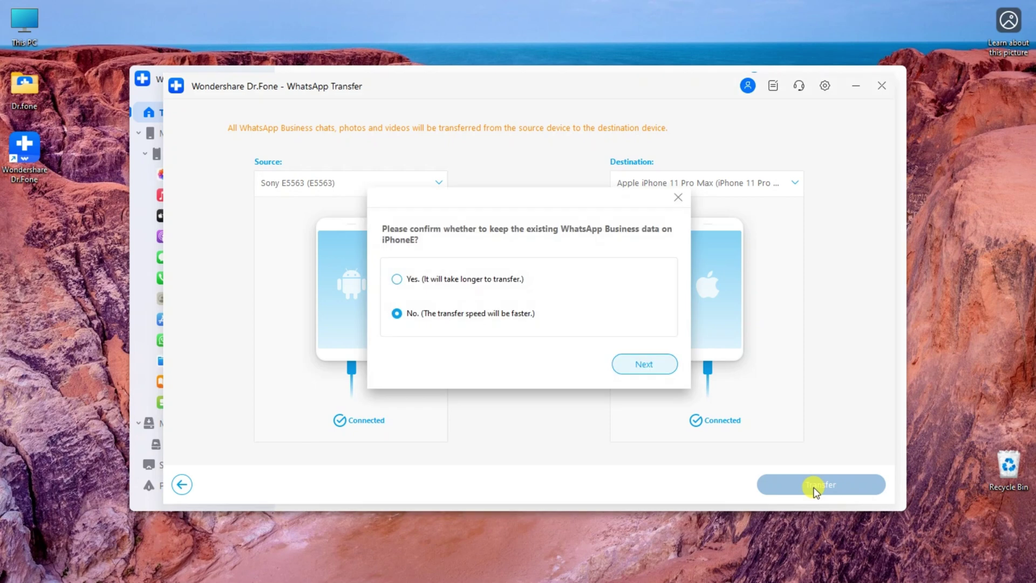
{"action": "left_click", "coordinate": [481, 274]}
{"action": "left_click", "coordinate": [644, 366]}
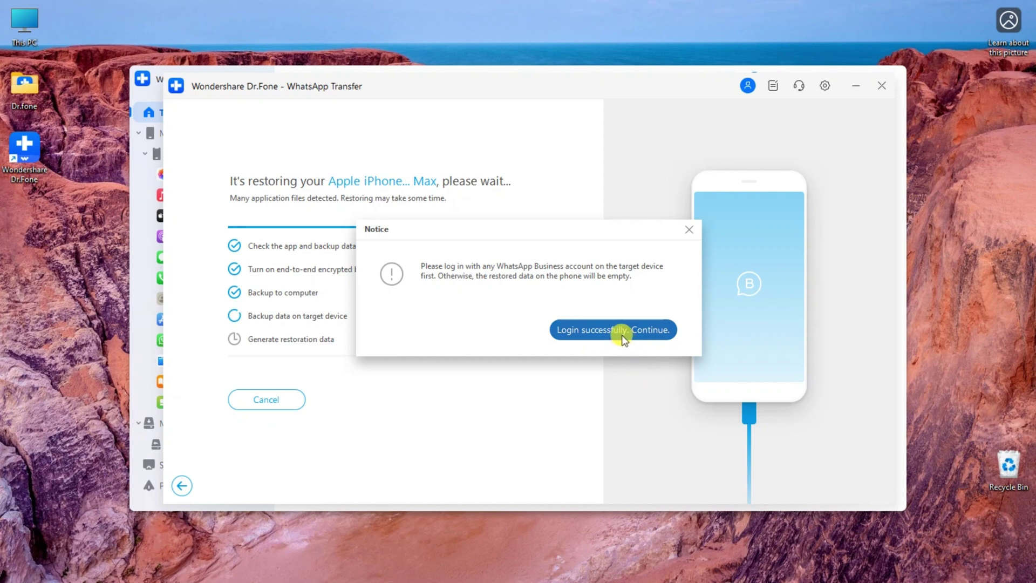
{"action": "left_click", "coordinate": [622, 335]}
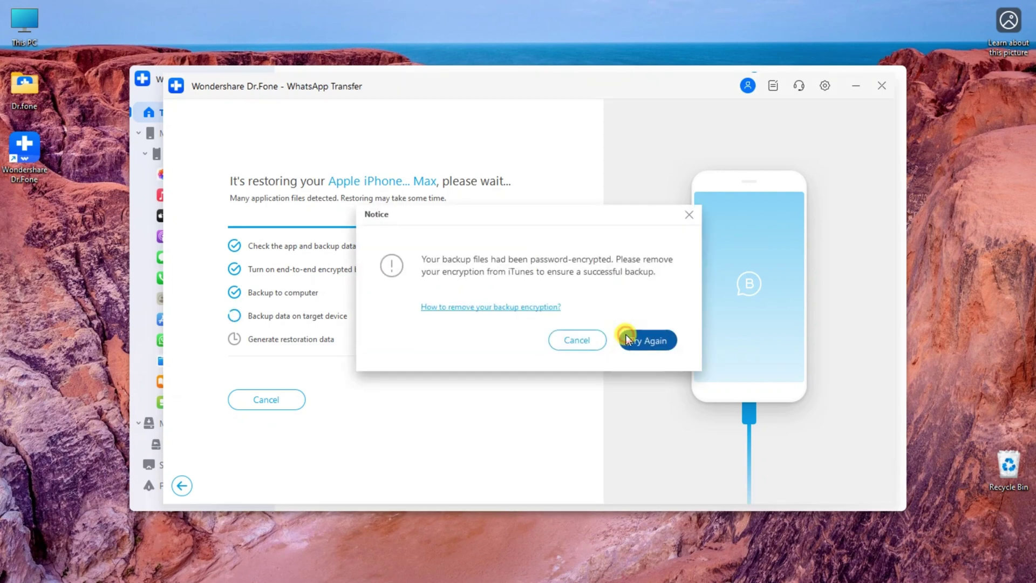
{"action": "left_click", "coordinate": [626, 338]}
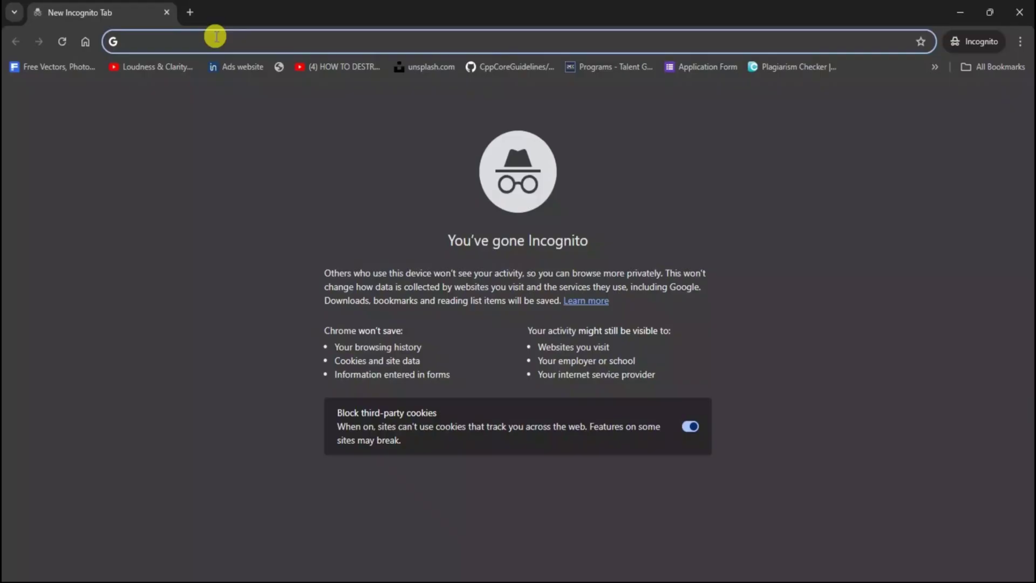
Search Google for 'wondershare drfone' in Incognito and open the Dr.Fone - Wondershare result
{"action": "type", "text": "wonder"}
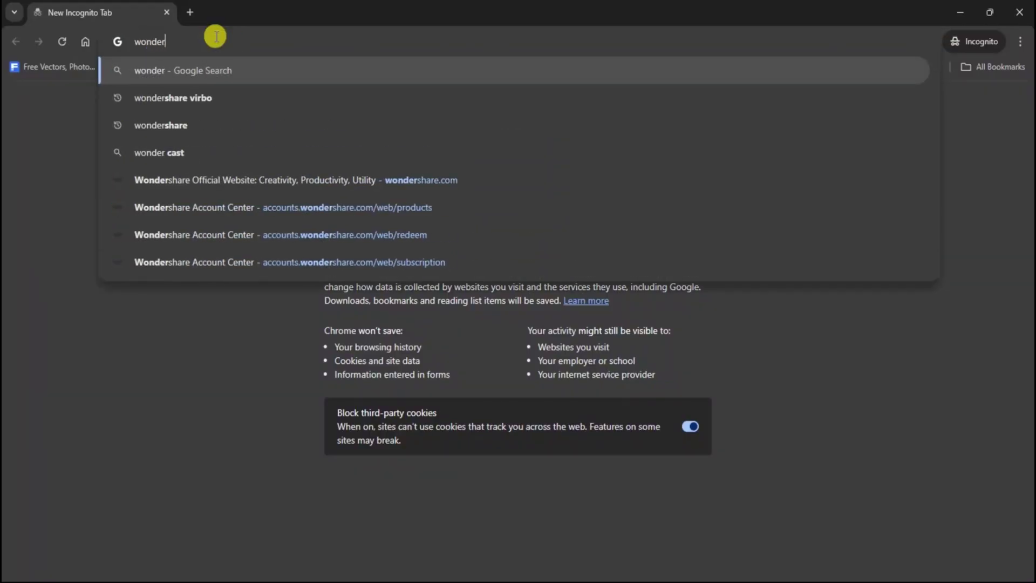
{"action": "type", "text": "share drf"}
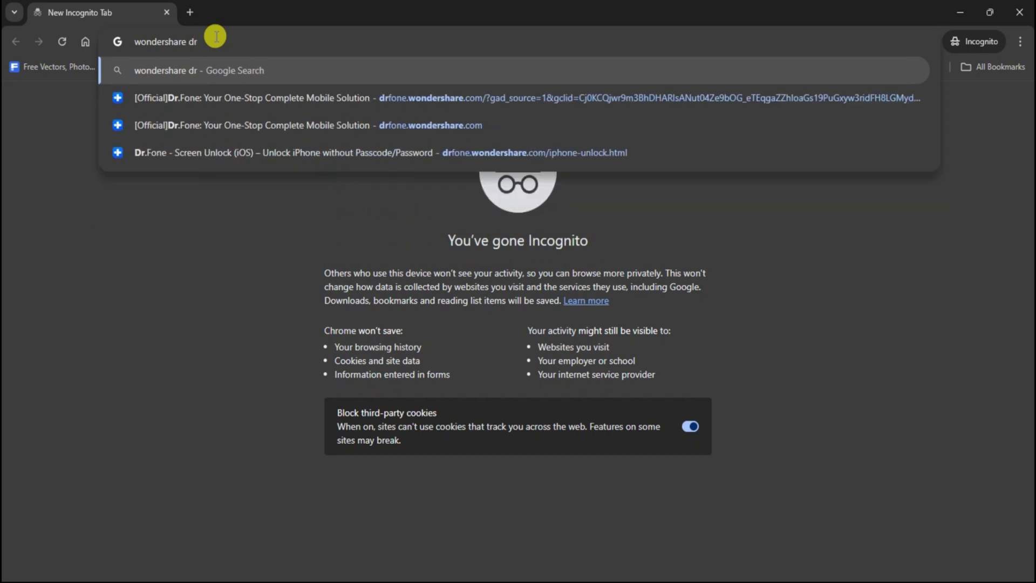
{"action": "type", "text": "one"}
{"action": "key", "text": "Return"}
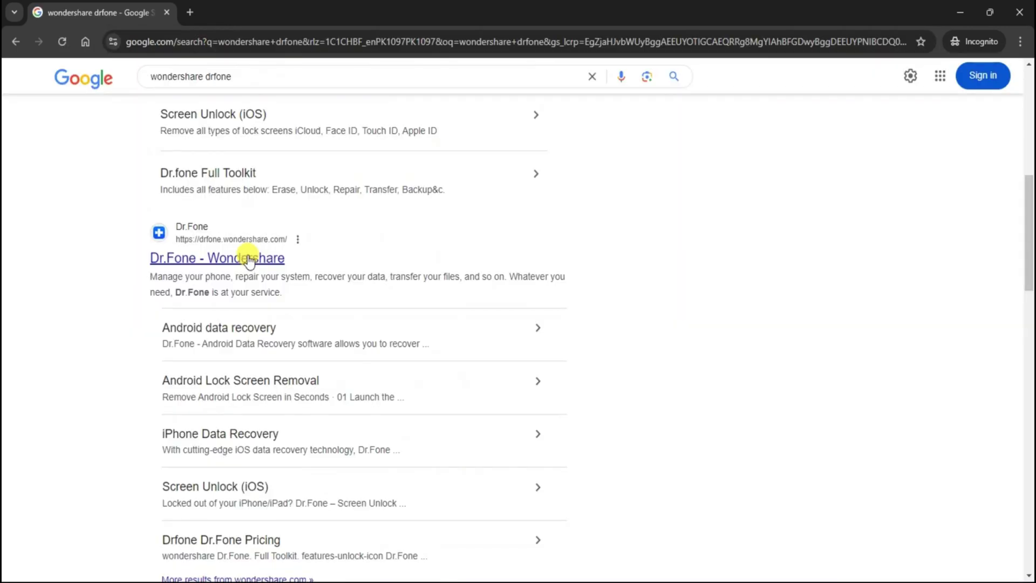
{"action": "left_click", "coordinate": [247, 257]}
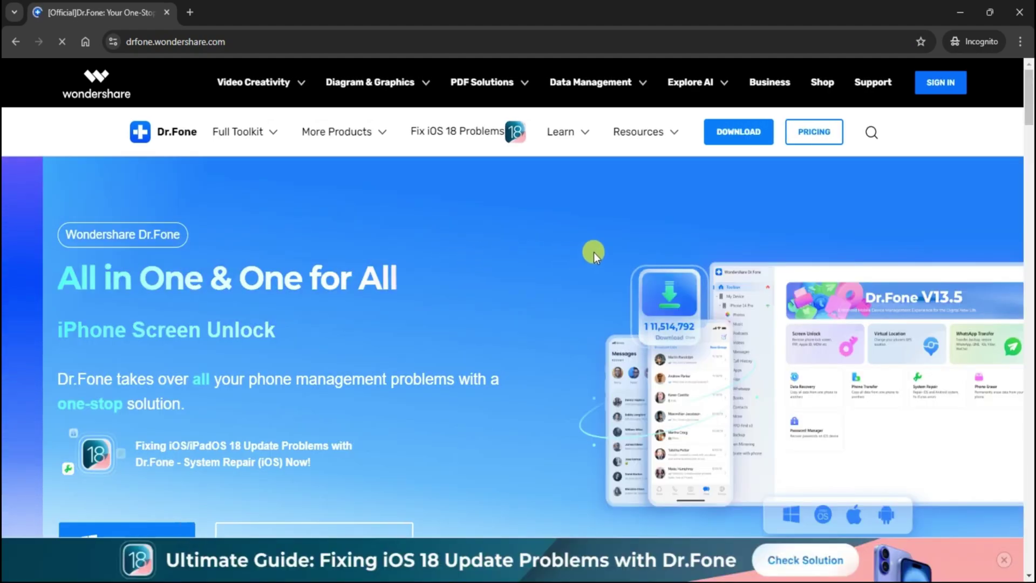
{"action": "scroll", "coordinate": [621, 251], "scroll_direction": "down", "scroll_amount": 2}
{"action": "scroll", "coordinate": [630, 244], "scroll_direction": "down", "scroll_amount": 10}
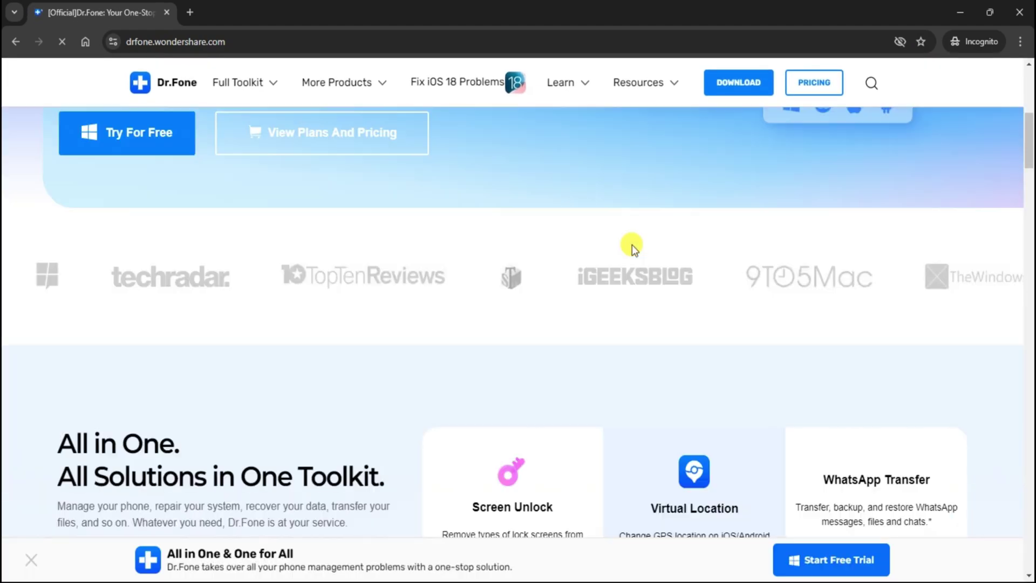